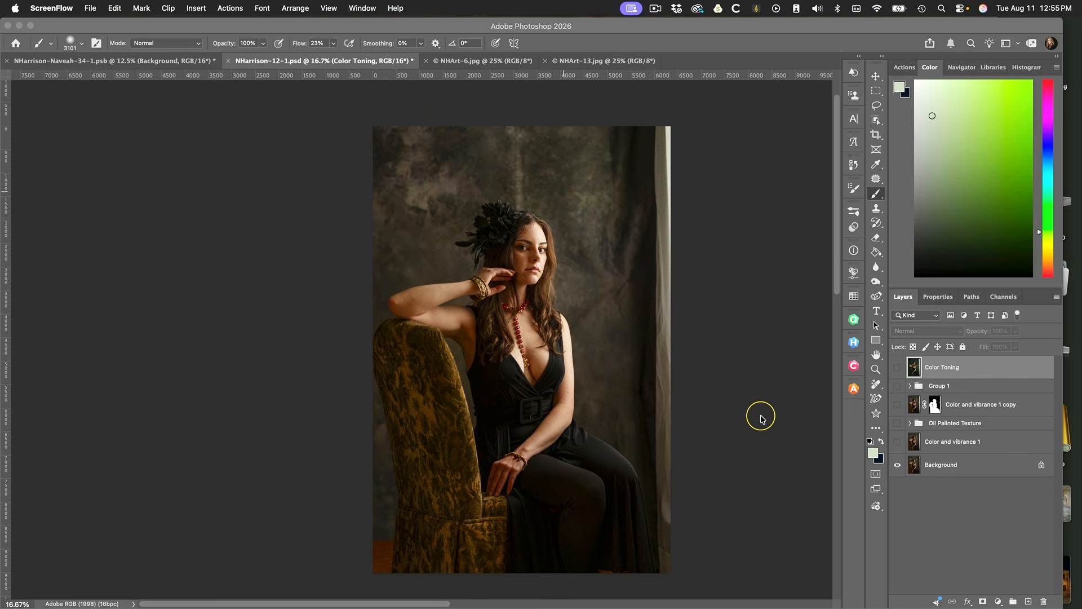
Compare the original Background with the Color and vibrance 1 layer, leaving Color and vibrance 1 visible.
left_click(898, 447)
left_click(897, 447)
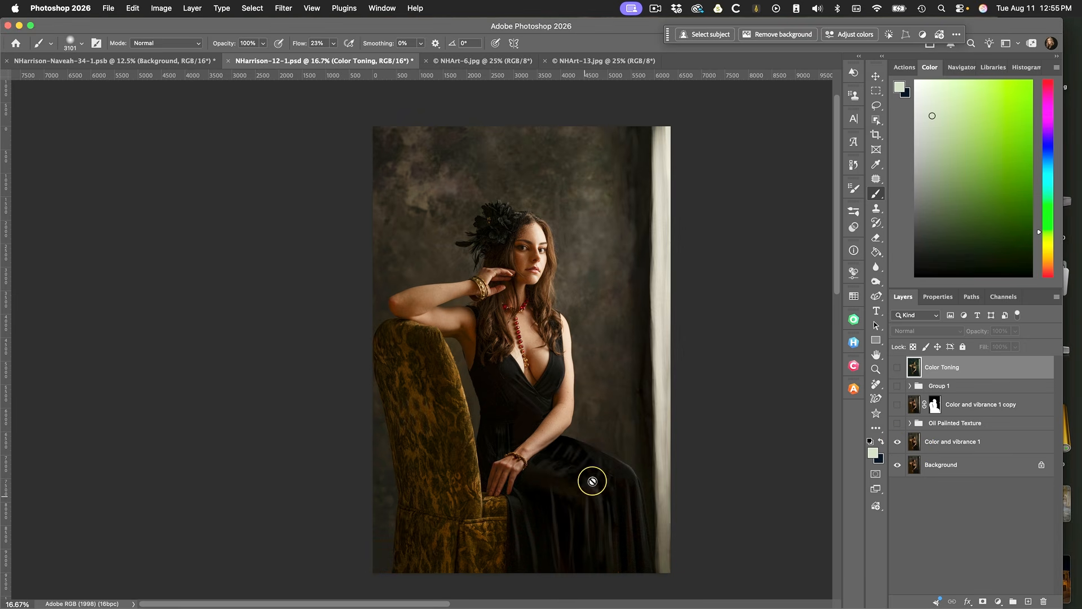
left_click(897, 442)
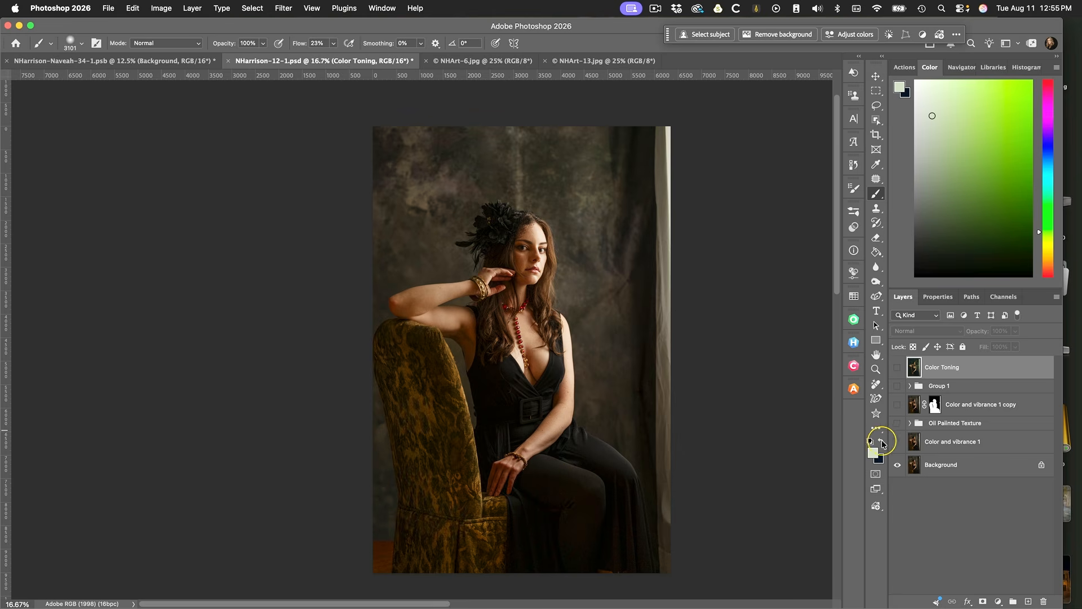
left_click(897, 443)
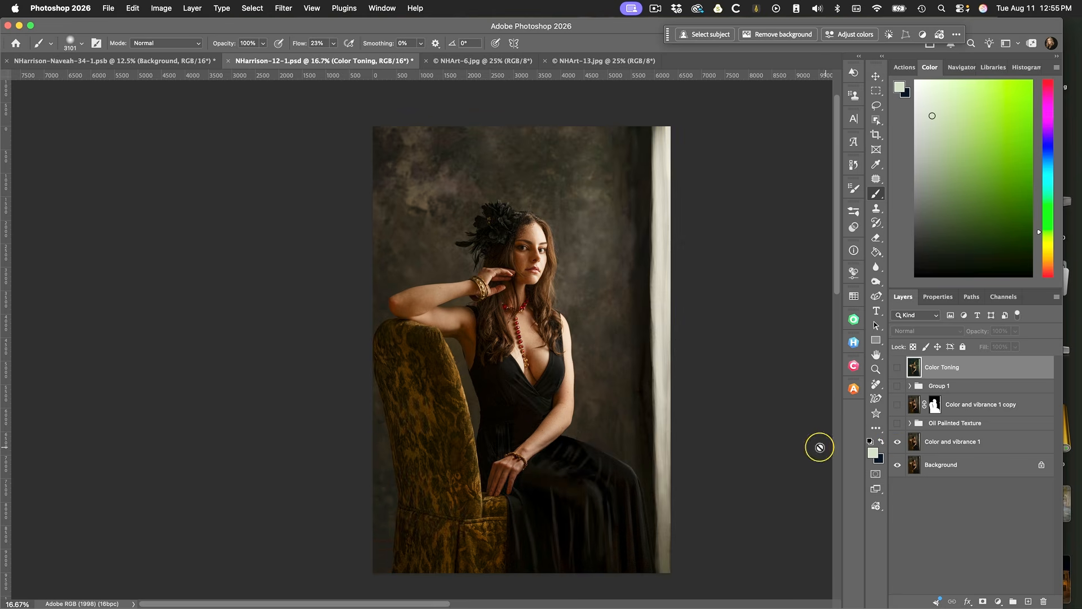
Show the expanded Oil Painted Texture group, view its source painting NHArt-6.jpg, and show the masked Color and vibrance 1 copy layer.
left_click(910, 423)
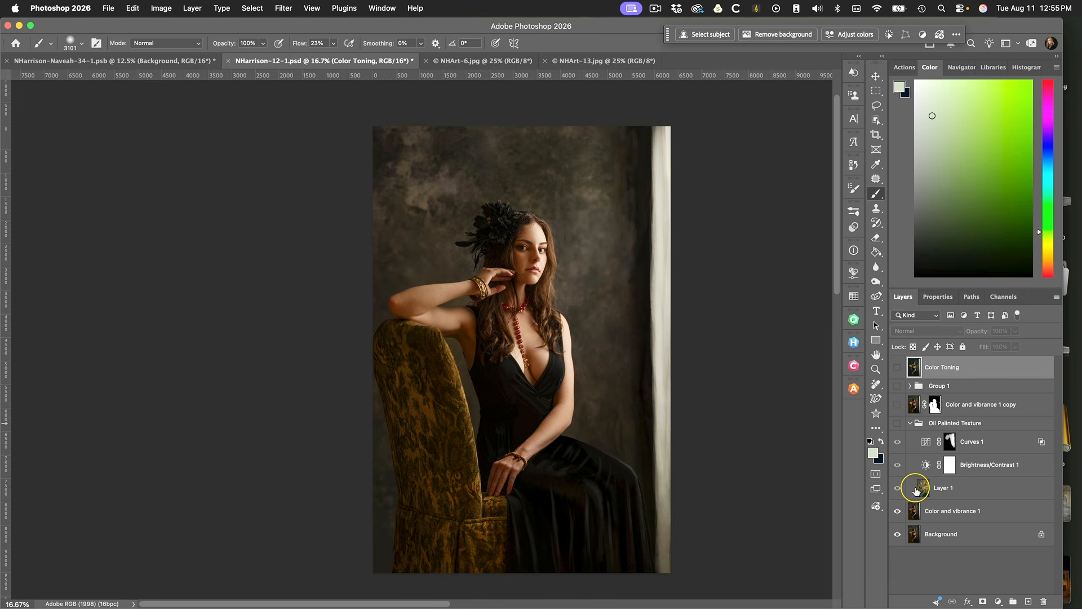
left_click(898, 423)
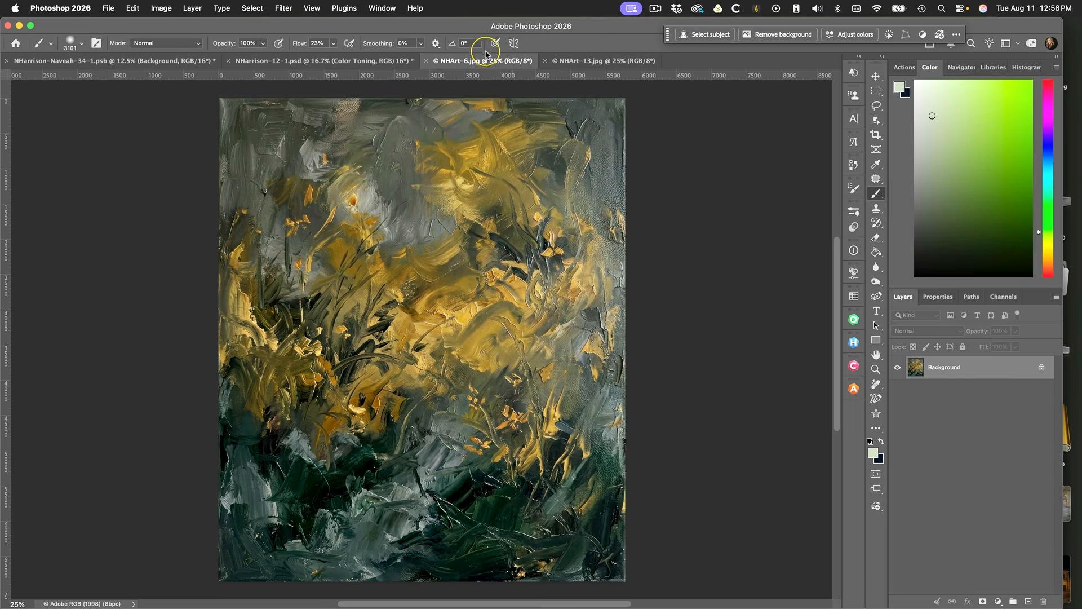
left_click(382, 62)
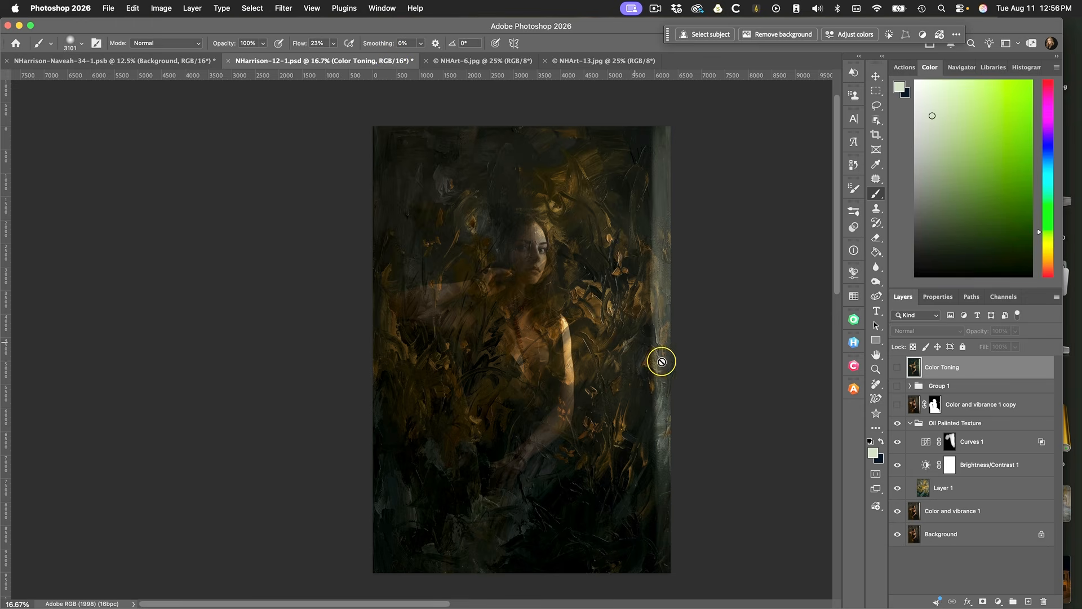
left_click(898, 404)
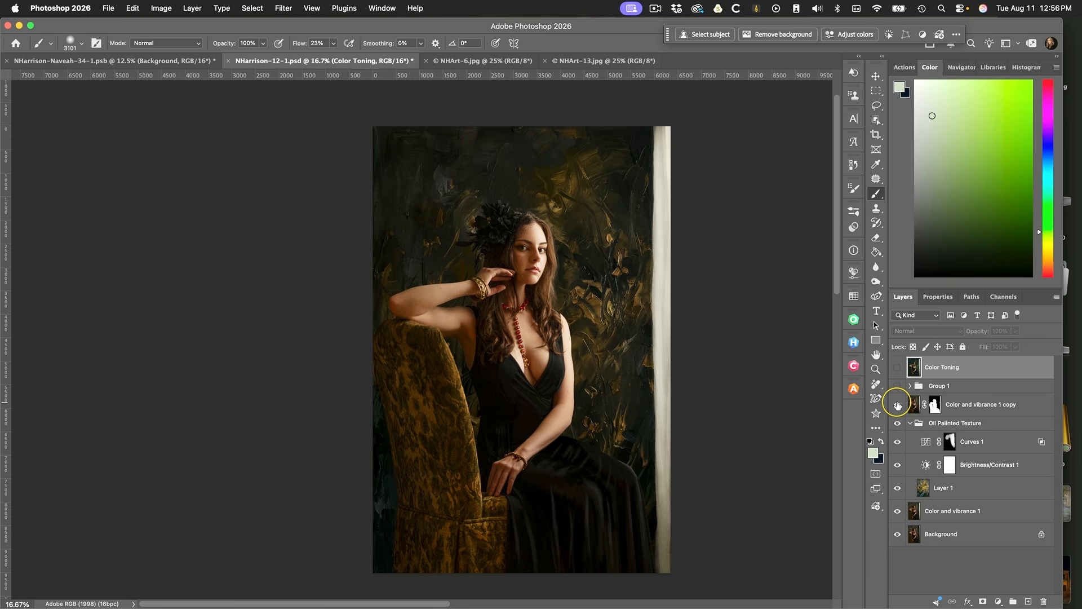
Hide Curves 1 and Brightness/Contrast 1, then restore them one by one to compare their effect on the painted backdrop.
left_click(897, 442)
left_click(900, 465)
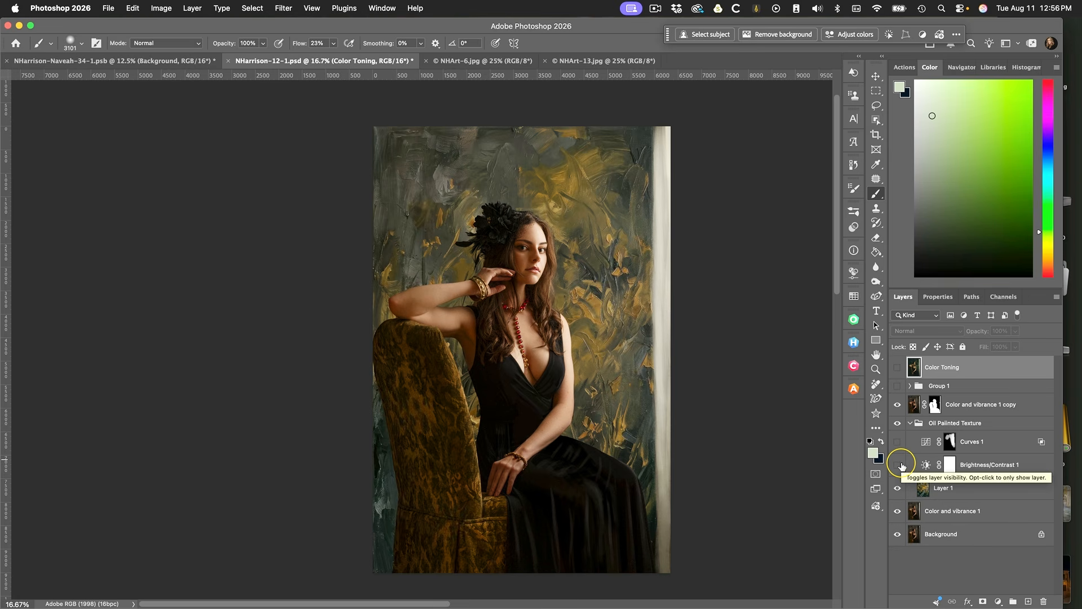
left_click(899, 465)
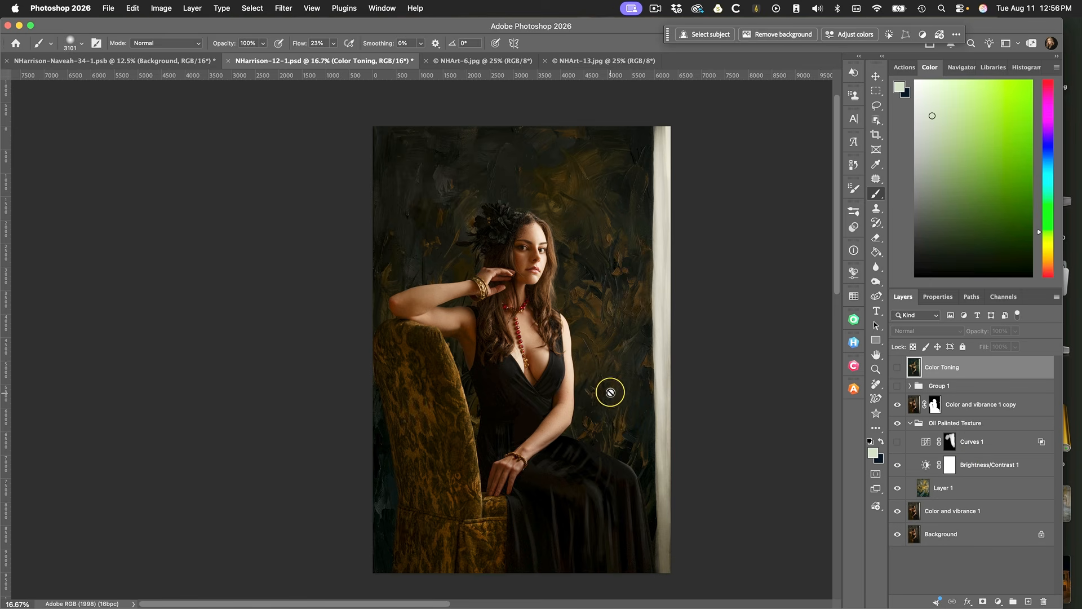
left_click(898, 443)
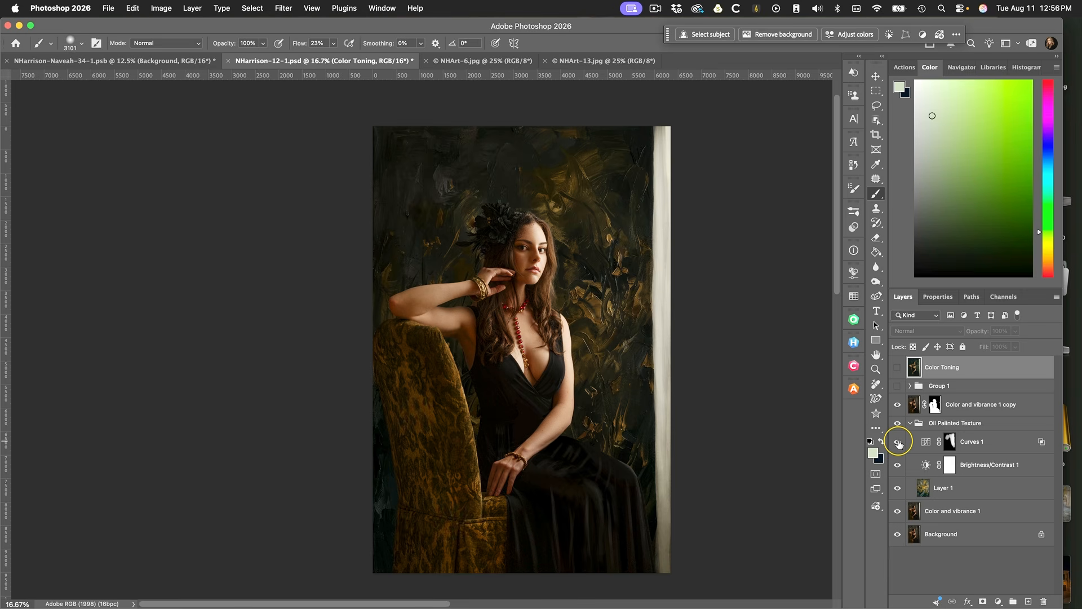
Examine the Curves 1 layer's Blend If settings and its curve, then collapse the Oil Painted Texture group.
double_click(1040, 443)
left_click_drag(816, 292, 853, 297)
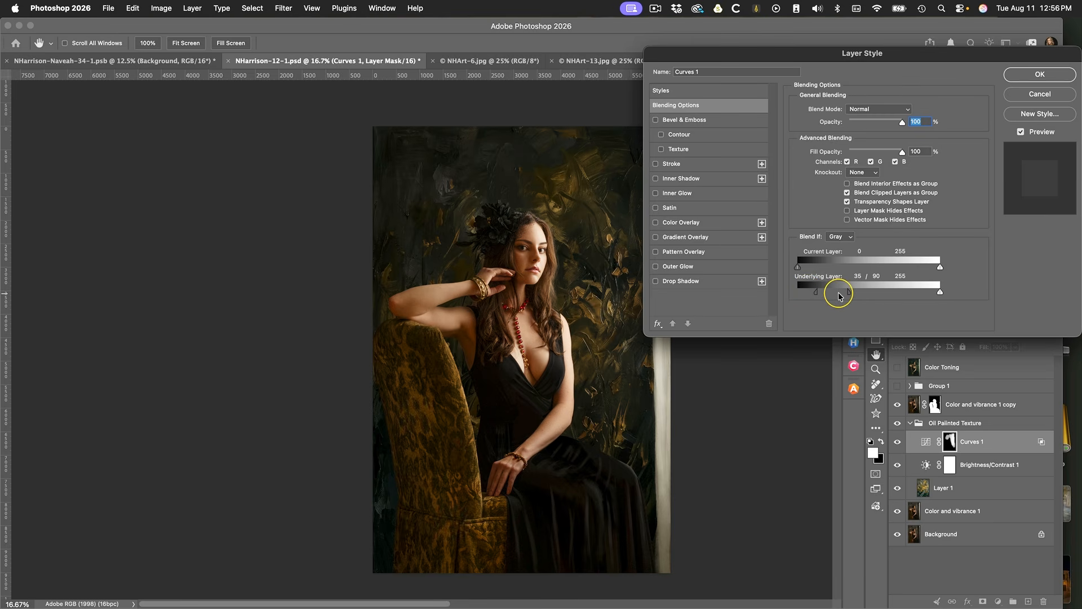
left_click(1041, 75)
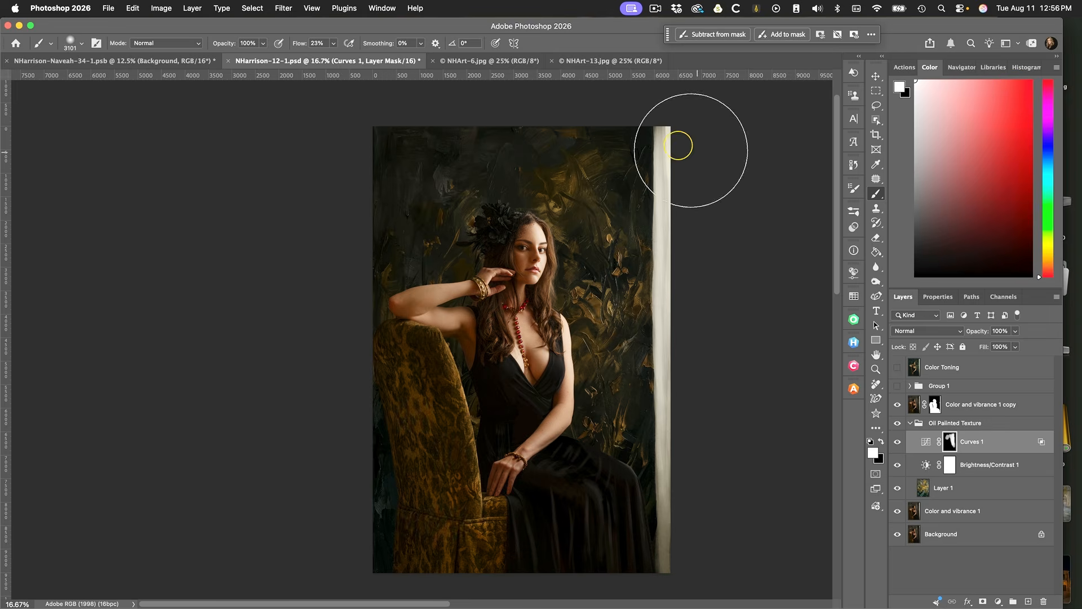
left_click(925, 440)
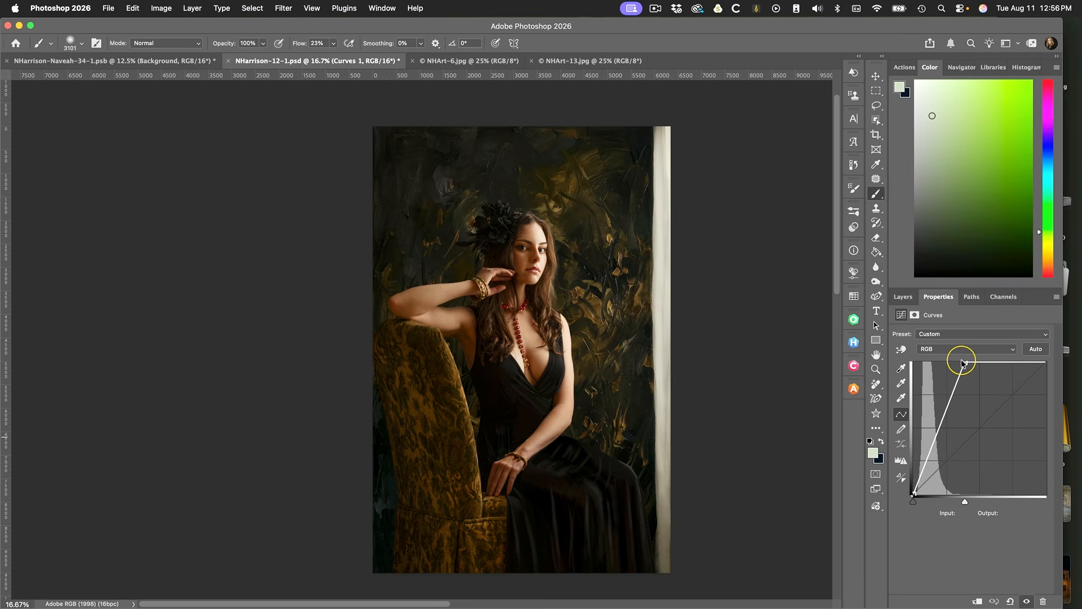
left_click(902, 296)
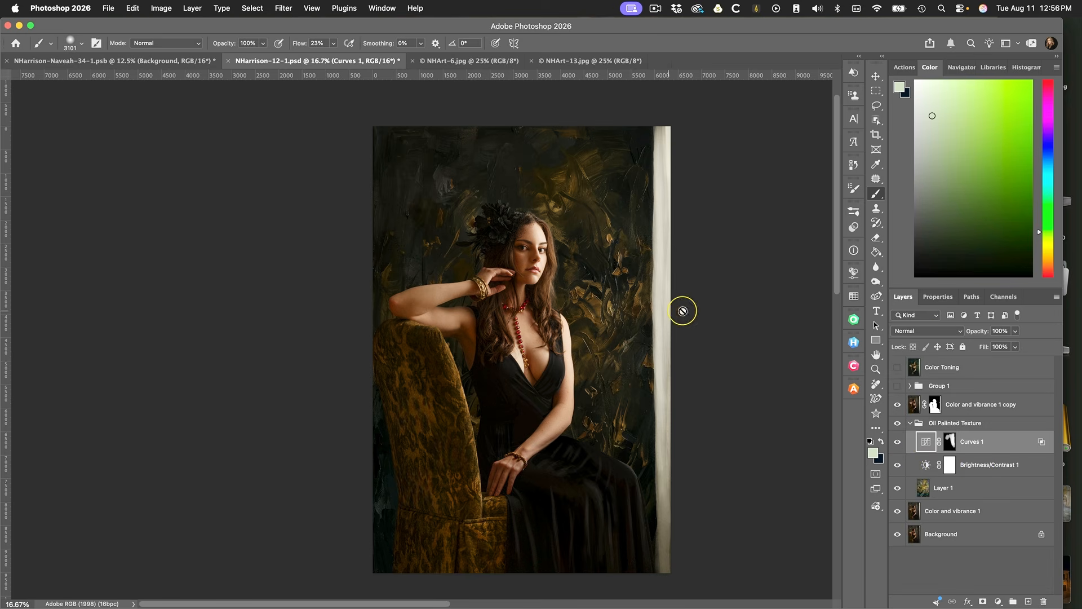
left_click(911, 424)
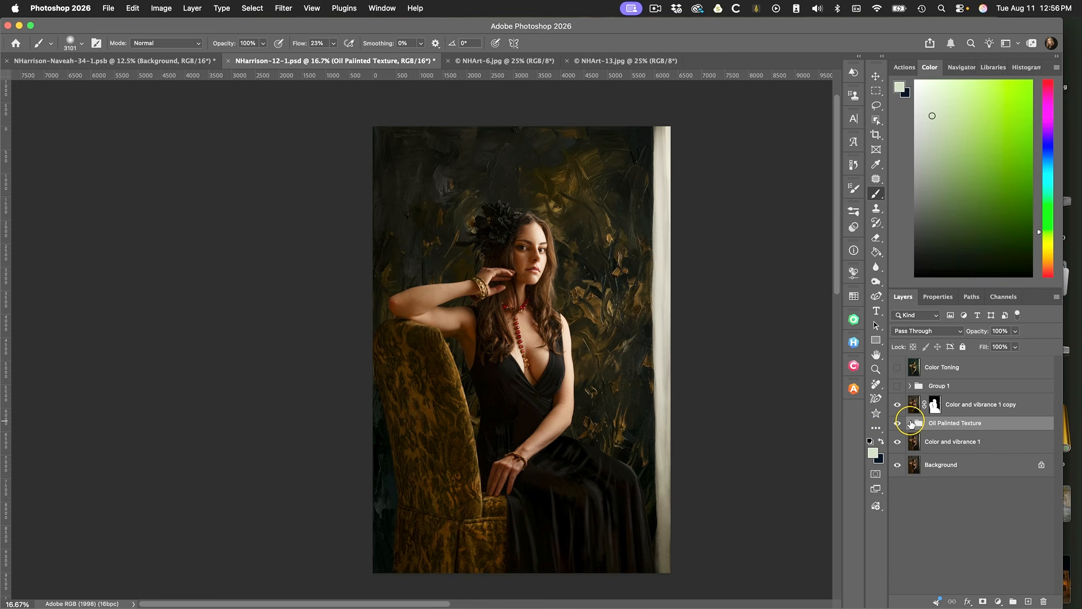
Compare the portrait with and without Group 1, leave the group visible, and show the Color Toning layer.
left_click(897, 386)
left_click(897, 388)
left_click(898, 388)
left_click(898, 387)
left_click(897, 388)
left_click(898, 387)
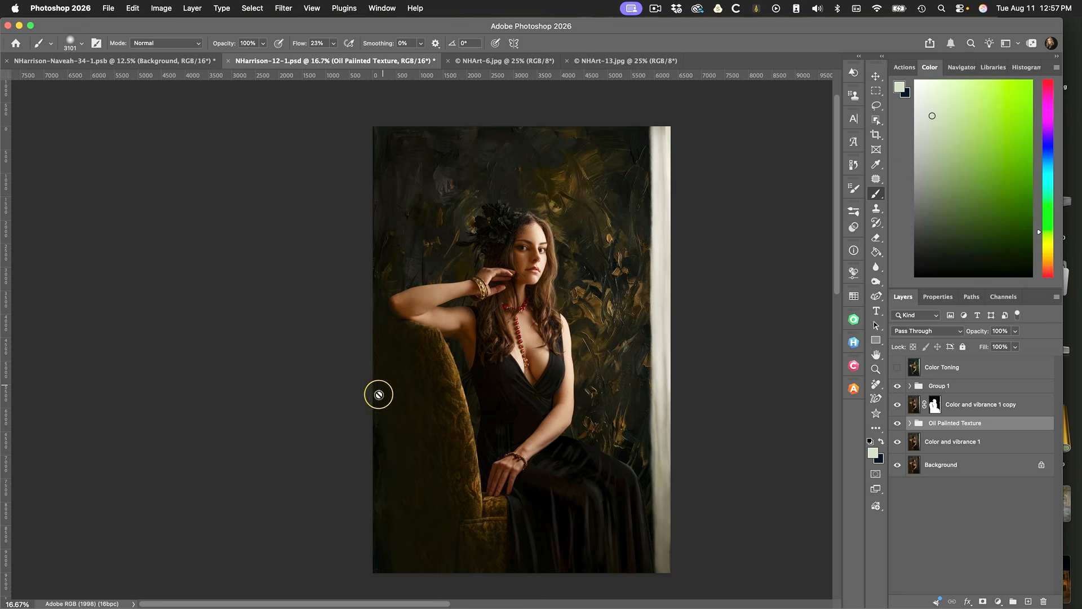
left_click(897, 368)
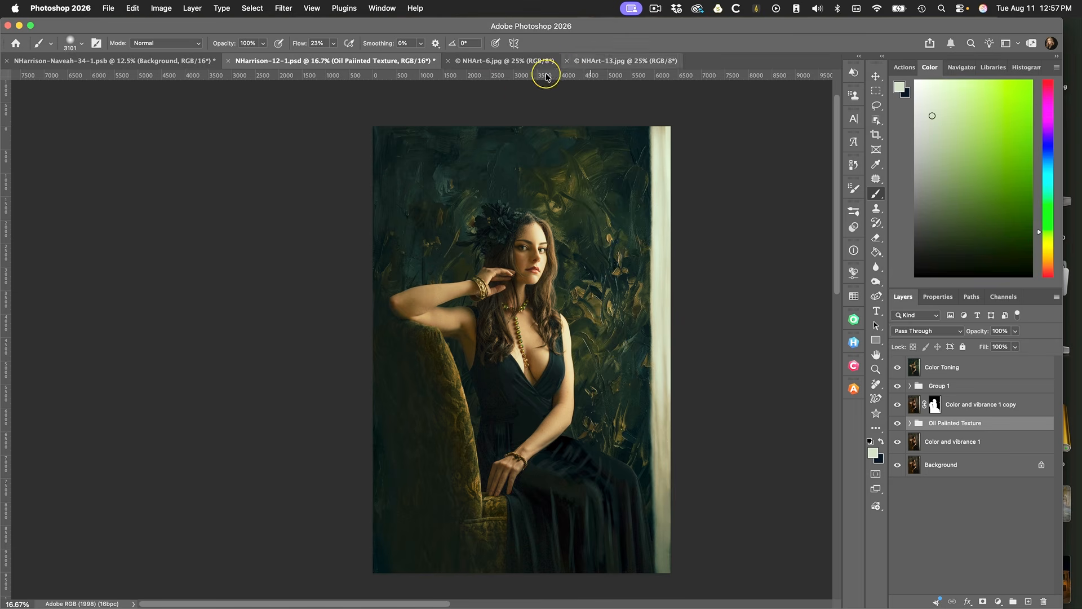
Switch to the silver-haired woman's portrait document and hide every layer and group above Background.
left_click(223, 61)
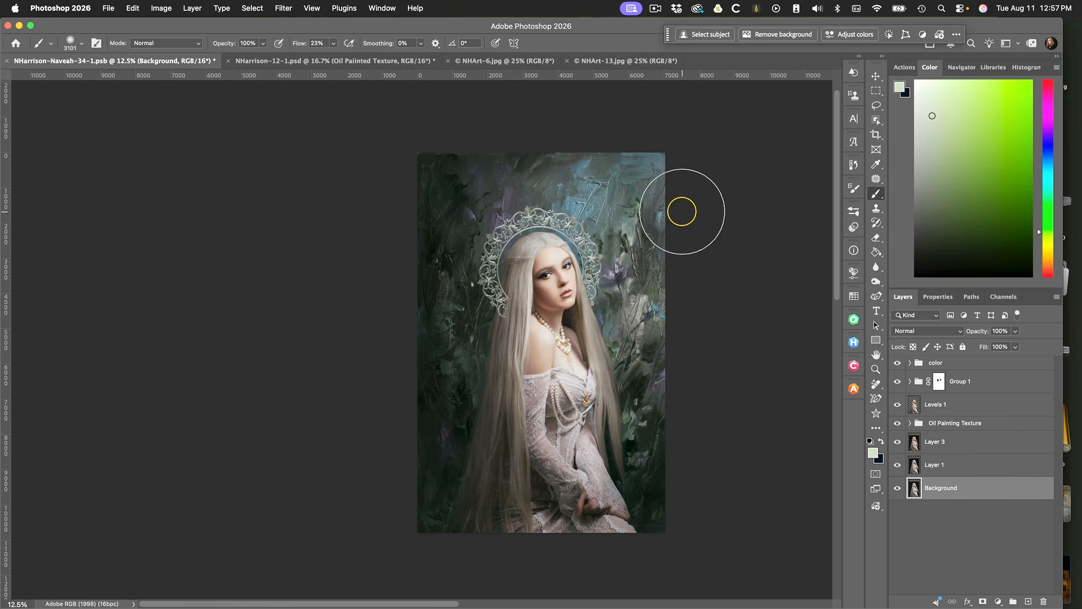
left_click(898, 362)
left_click_drag(897, 383, 898, 466)
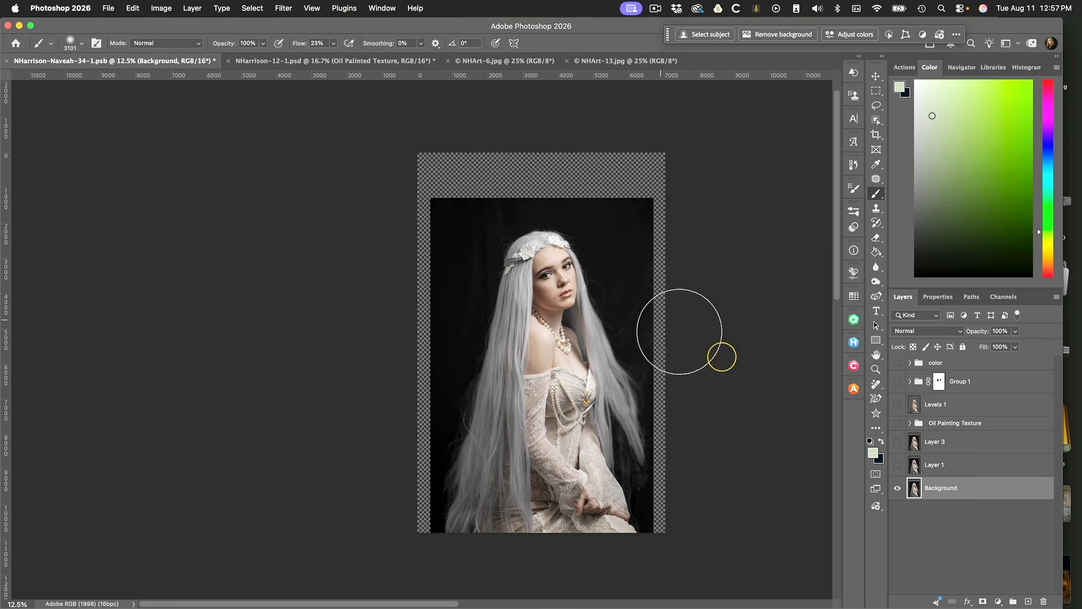
Show Layer 1, Layer 3, Levels 1 and the Oil Painting Texture group in turn, comparing the image with and without Layer 3.
left_click(898, 465)
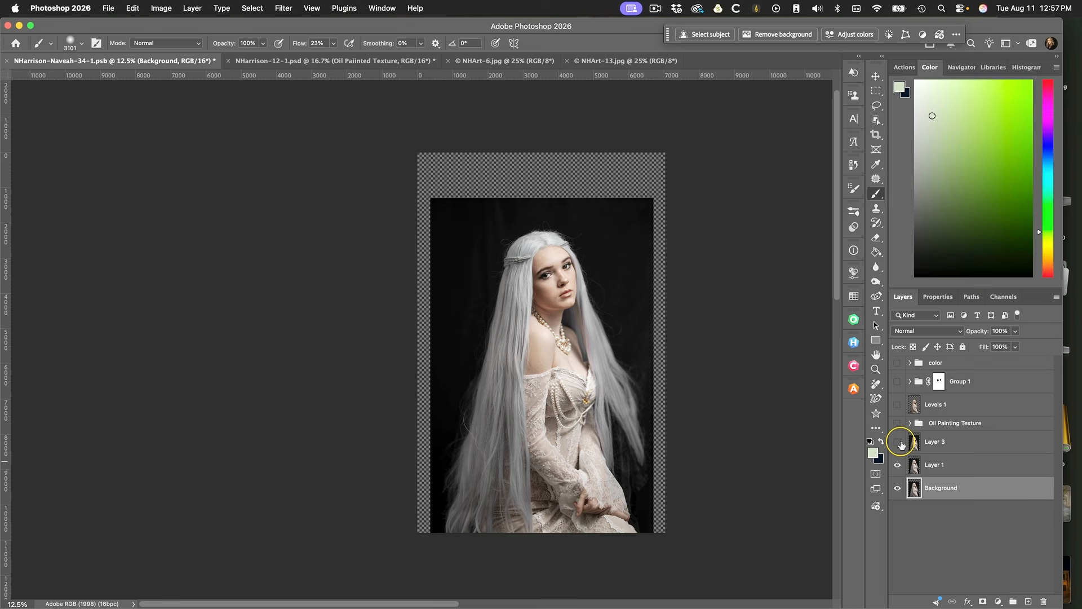
left_click(898, 442)
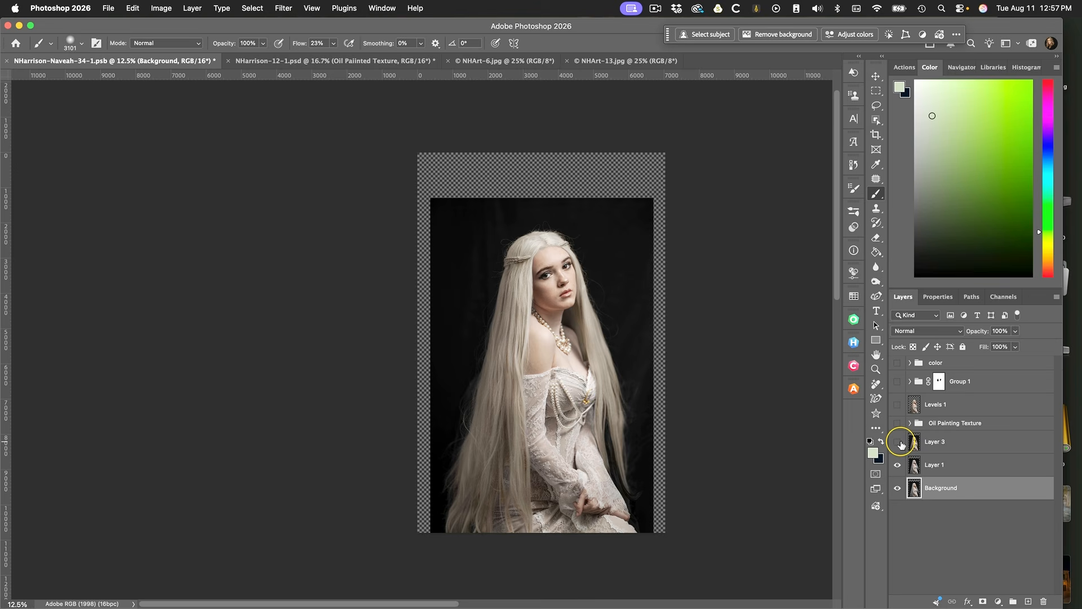
left_click(899, 442)
left_click(898, 442)
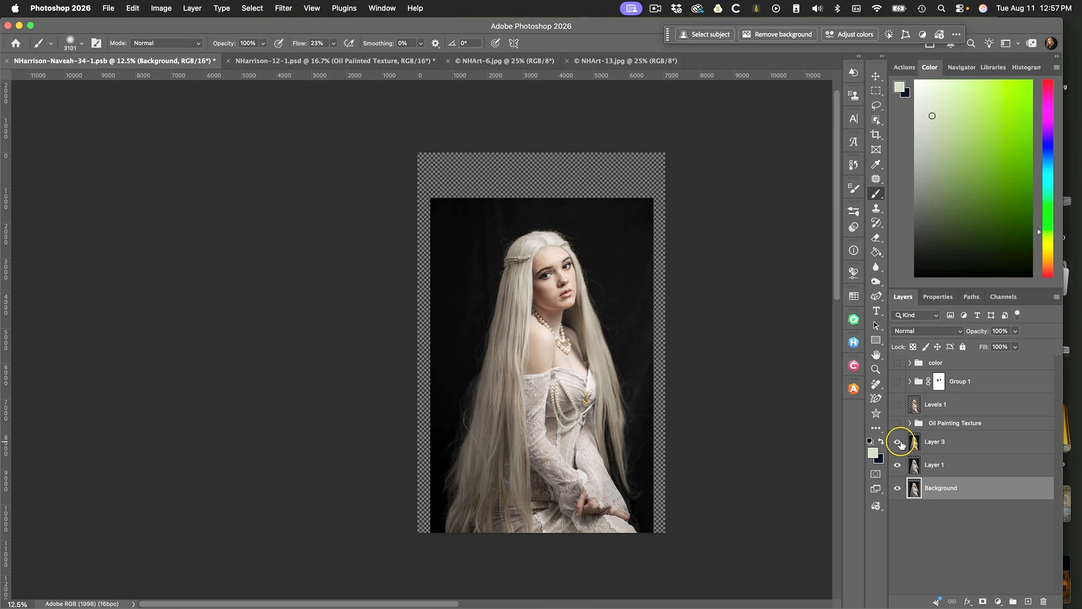
left_click(899, 405)
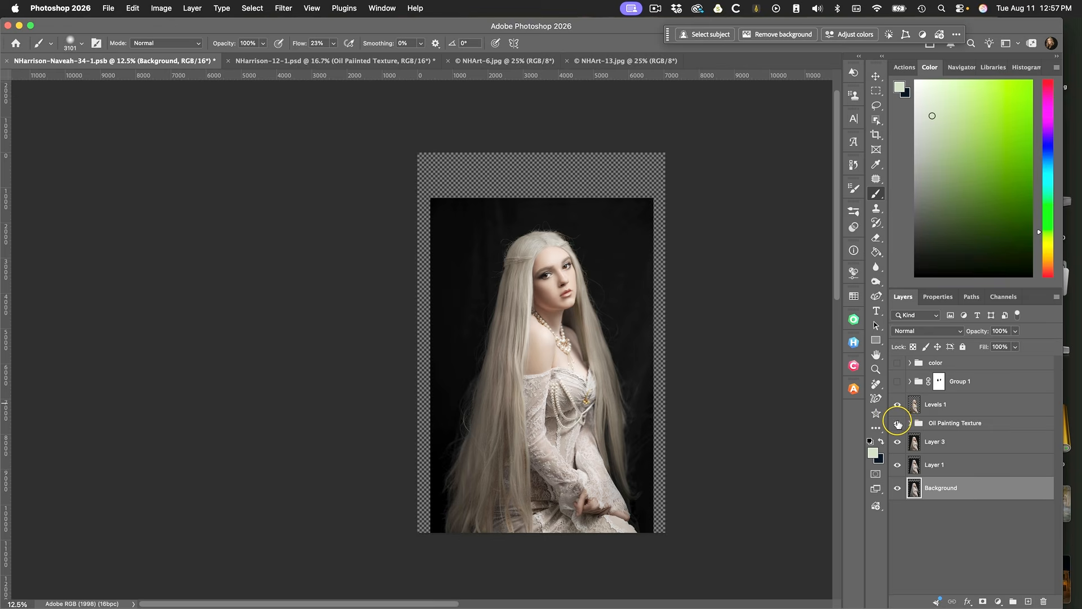
left_click(898, 423)
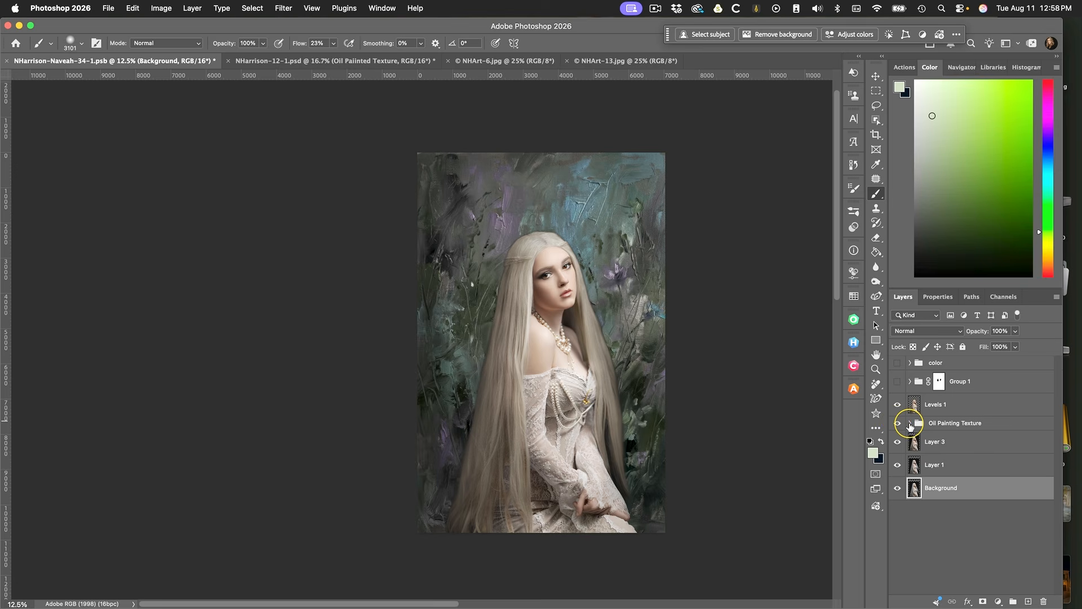
Expand the Oil Painting Texture group and hide its Curves 1, both Brightness/Contrast, and Color and vibrance 1 adjustments.
left_click(909, 423)
scroll(904, 425, "down", 2)
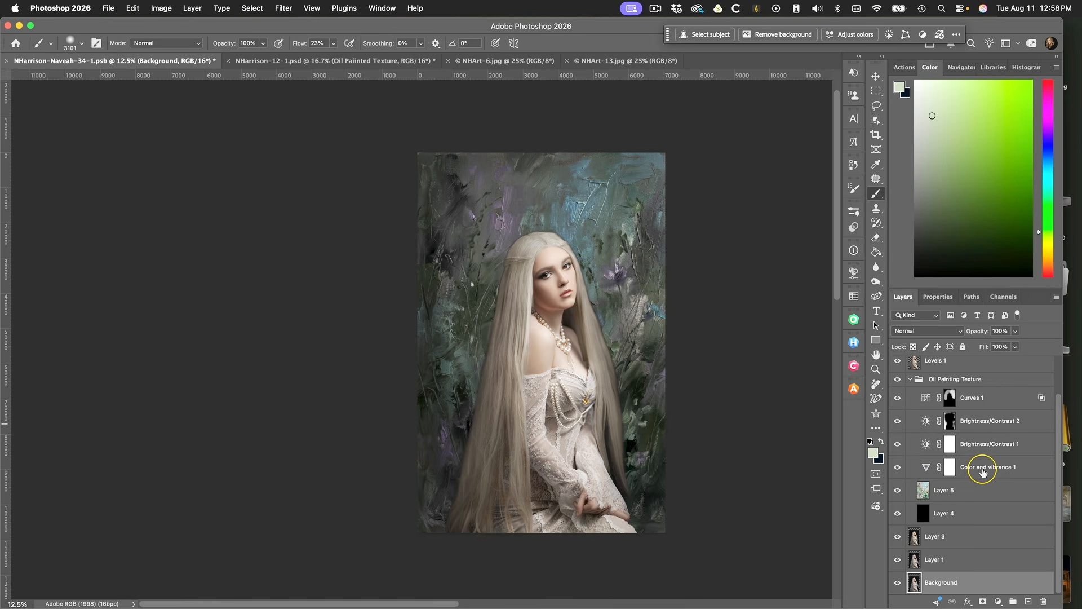
left_click_drag(898, 397, 900, 469)
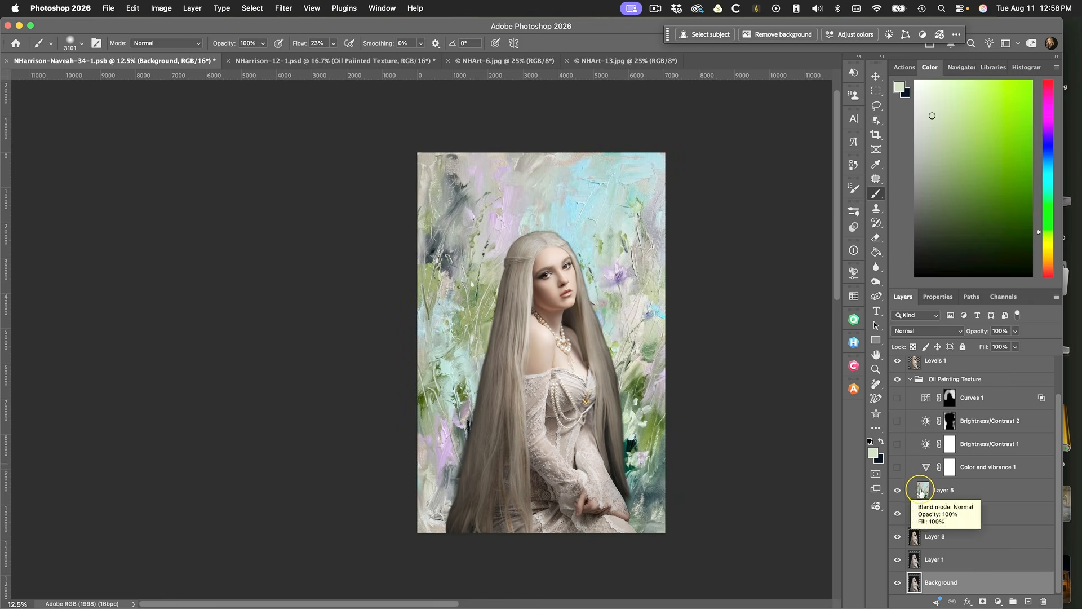
Show Color and vibrance 1, Brightness/Contrast 1 and 2, and Curves 1 one by one, then collapse the Oil Painting Texture group.
left_click(898, 467)
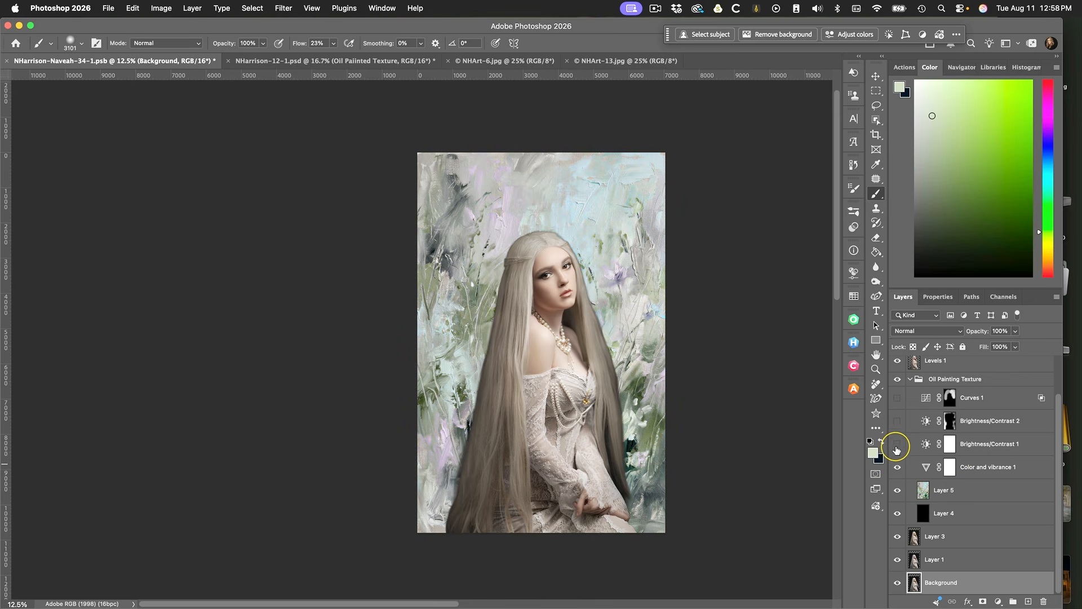
left_click(897, 445)
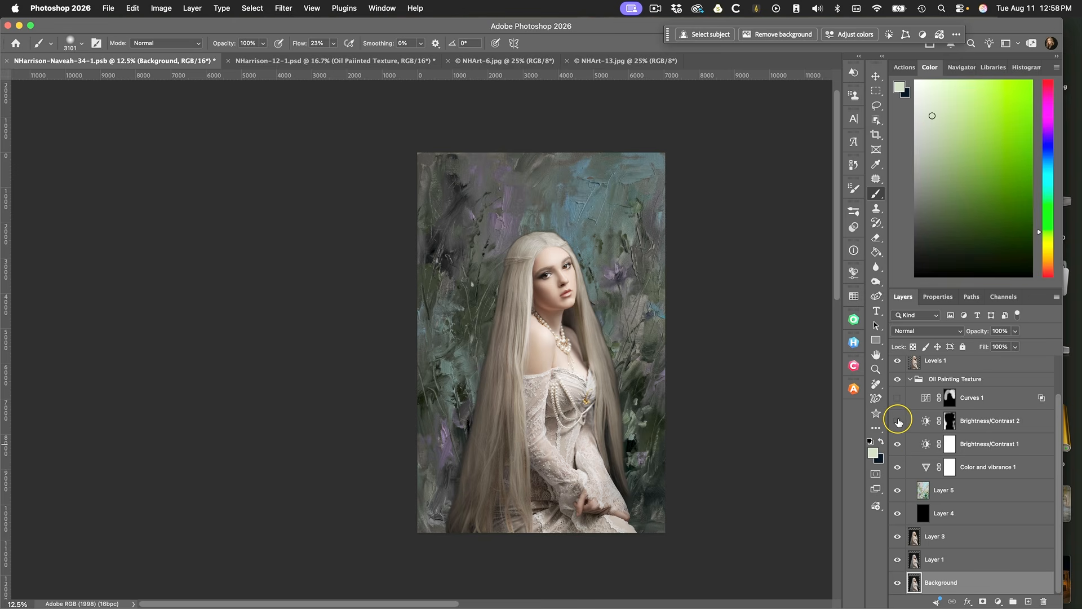
left_click(898, 421)
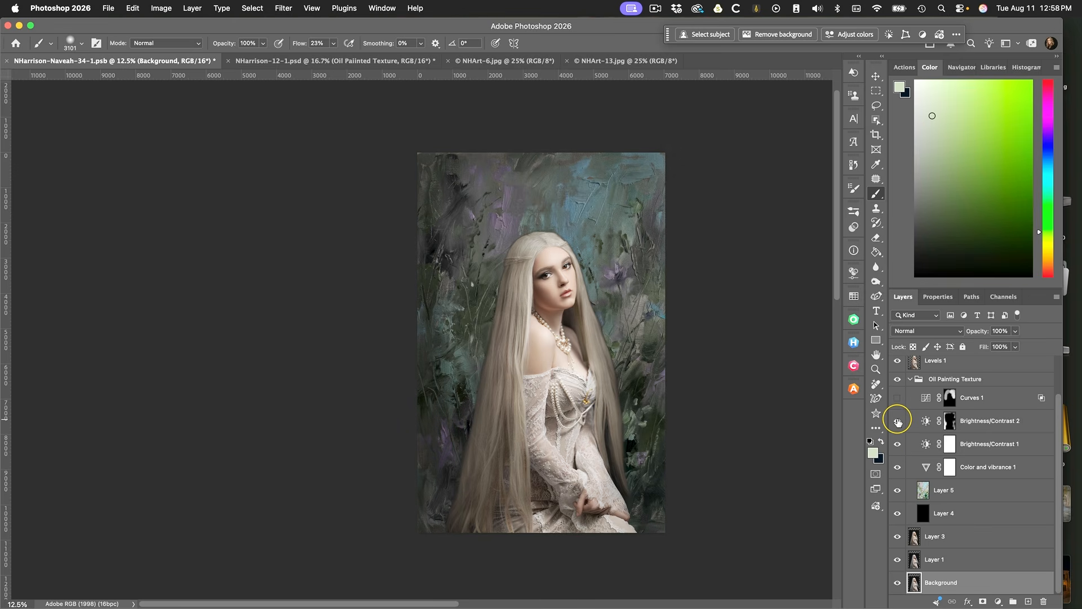
left_click(898, 399)
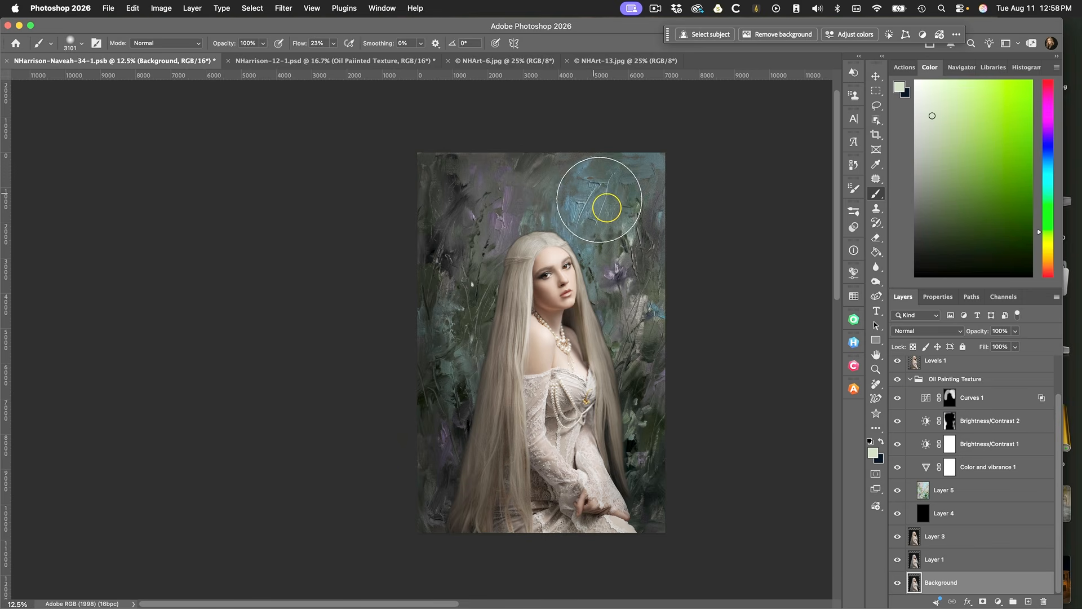
left_click(909, 379)
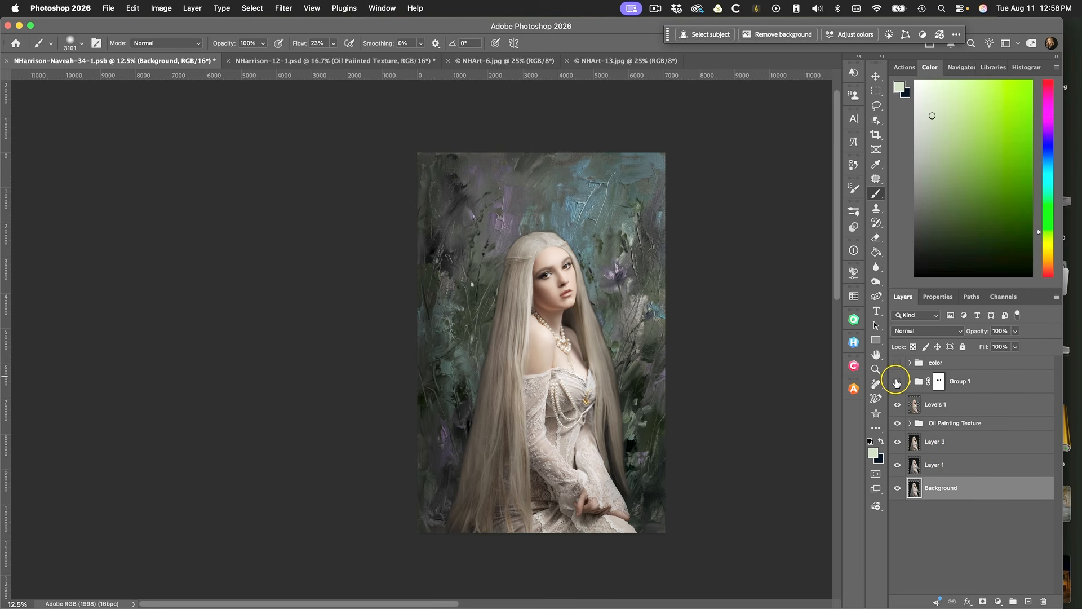
Show Group 1 with the ornate halo, inspect the layers inside it, then collapse and hide the group.
left_click(897, 382)
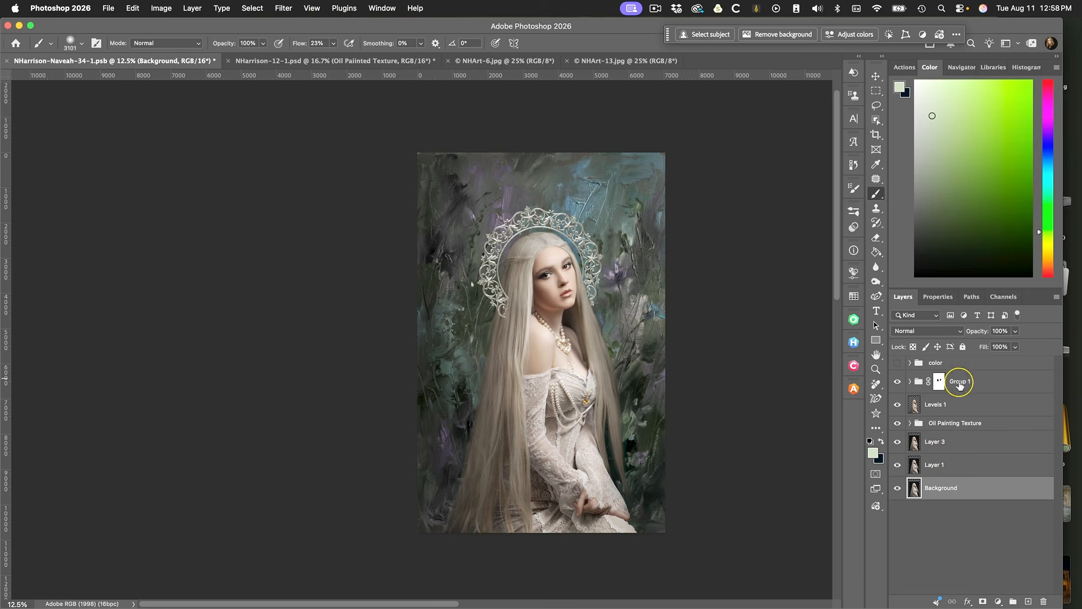
left_click(910, 383)
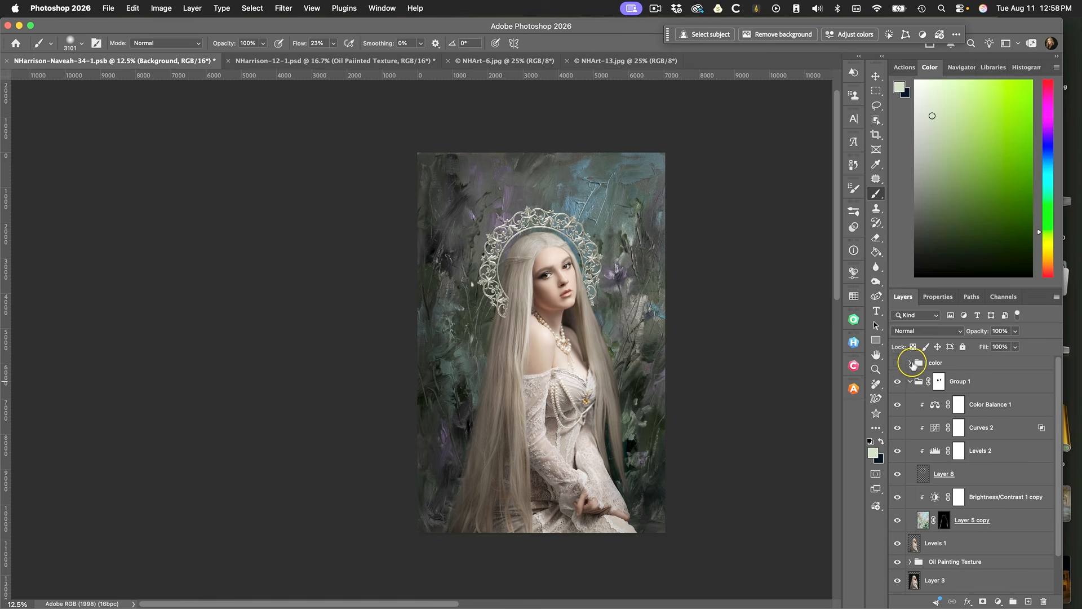
left_click(911, 382)
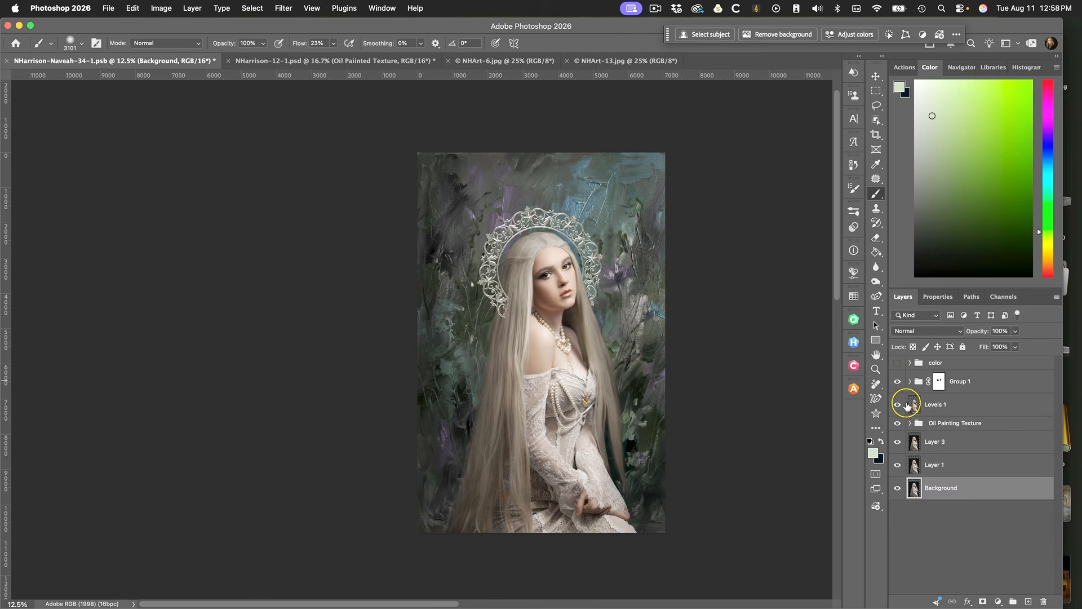
left_click(898, 383)
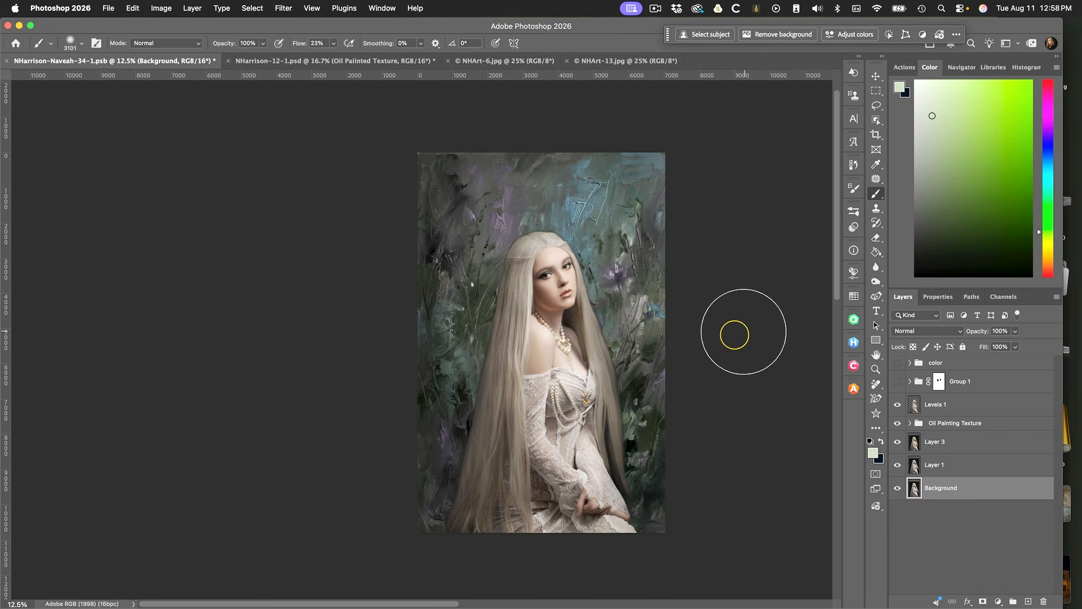
Examine the portrait's face, hair, pearl necklace and textured background up close, then return to a wider view of the figure.
key("z")
left_click_drag(566, 276, 627, 285)
key("b")
left_click_drag(518, 290, 711, 283)
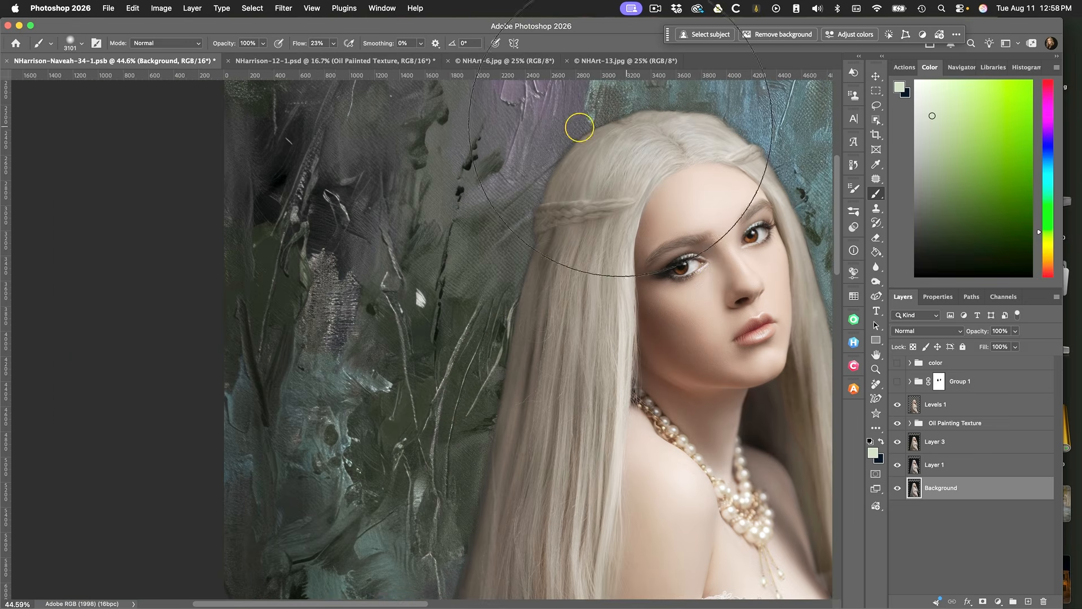
left_click_drag(640, 363, 442, 173)
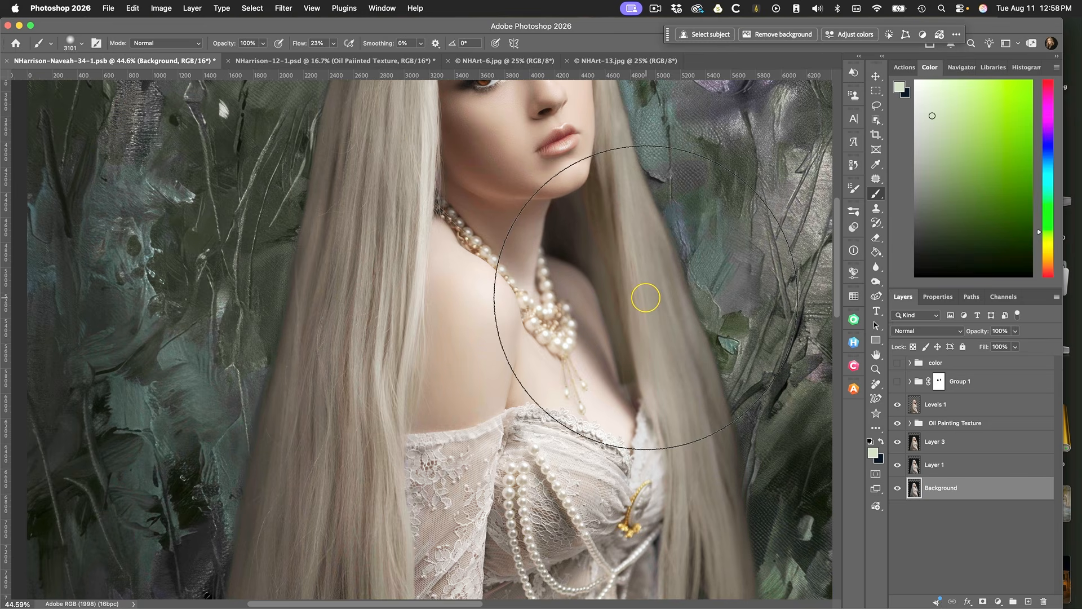
scroll(646, 297, "down", 5)
left_click_drag(612, 305, 516, 264)
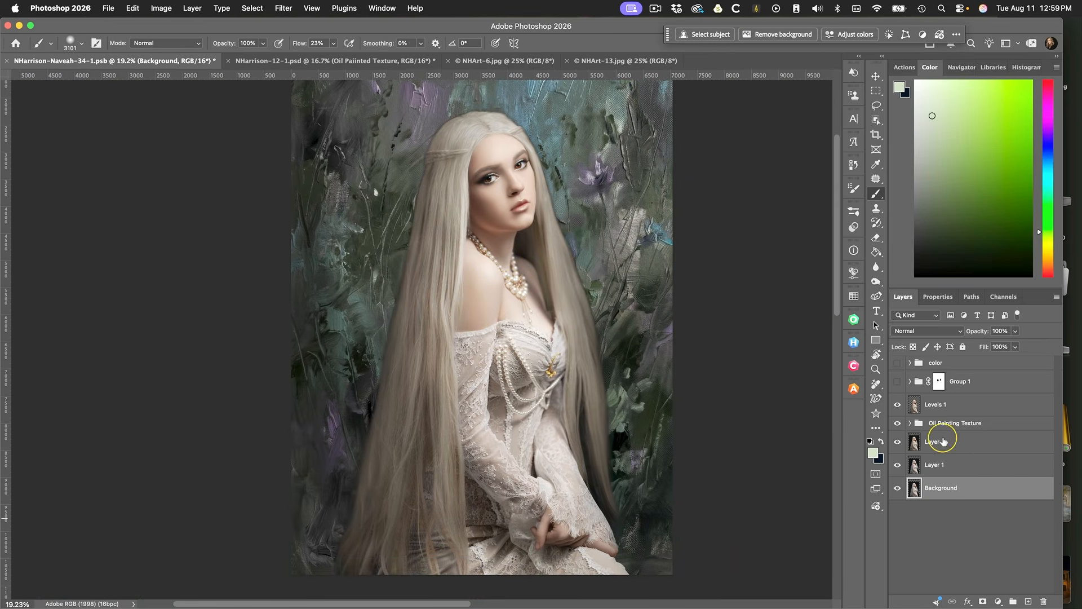
Expand Group 1 to inspect its layers, make the ornate halo visible again, and collapse the group.
left_click(909, 382)
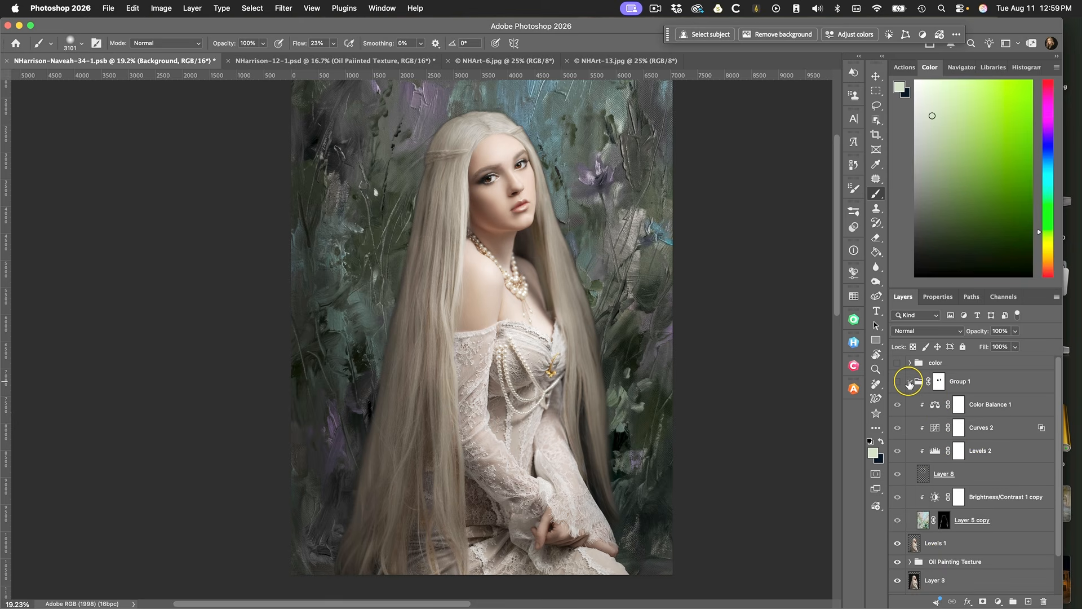
left_click(898, 382)
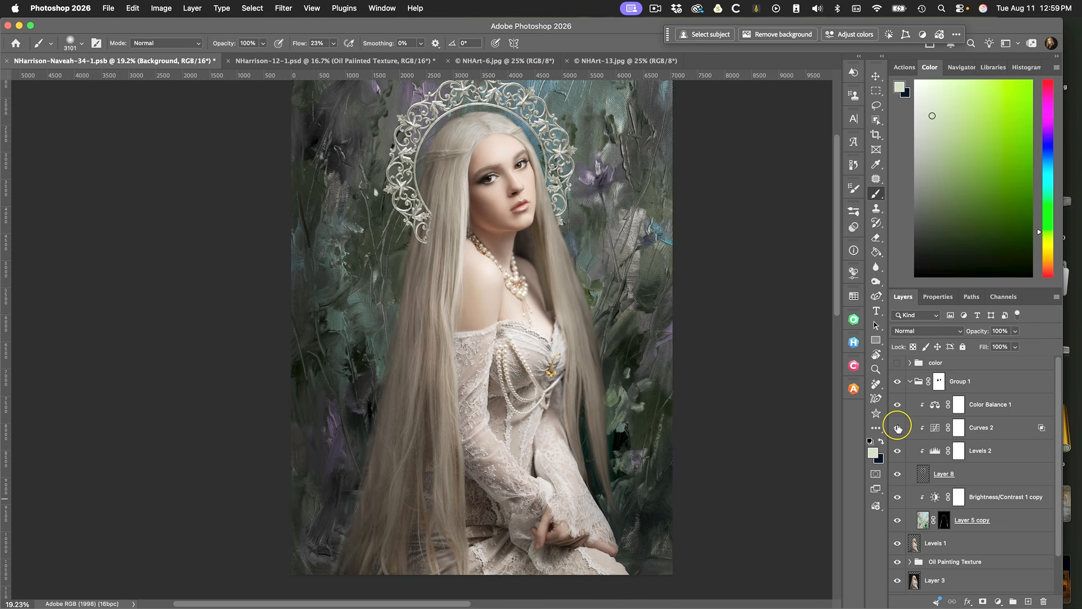
left_click(910, 381)
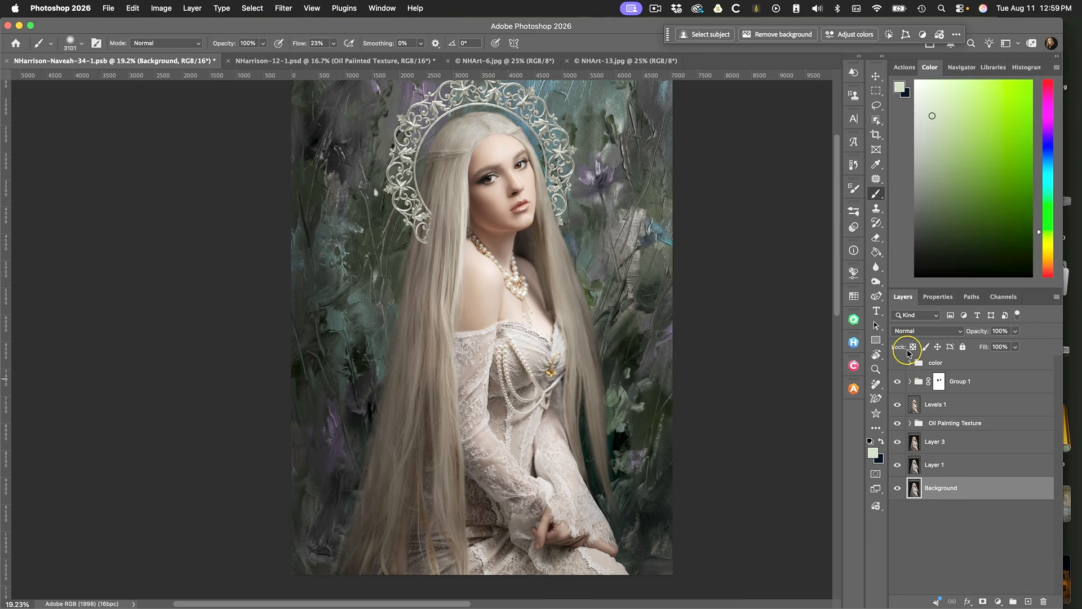
left_click_drag(658, 355, 652, 387)
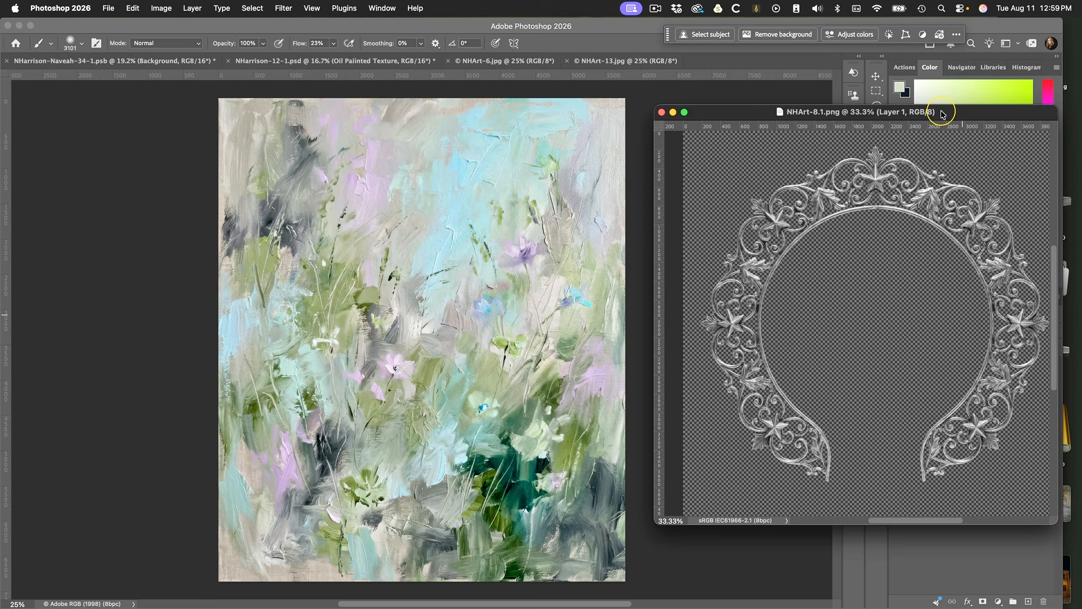
Dock the floating NHArt-8.1.png halo image as a tab alongside the other open documents.
left_click_drag(944, 114, 738, 61)
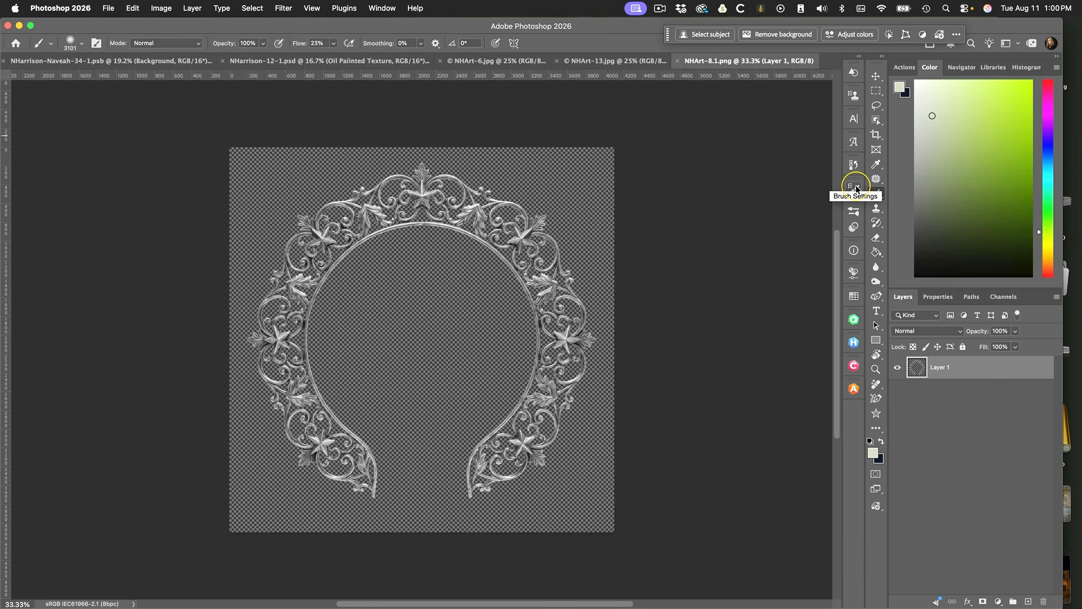
left_click(854, 164)
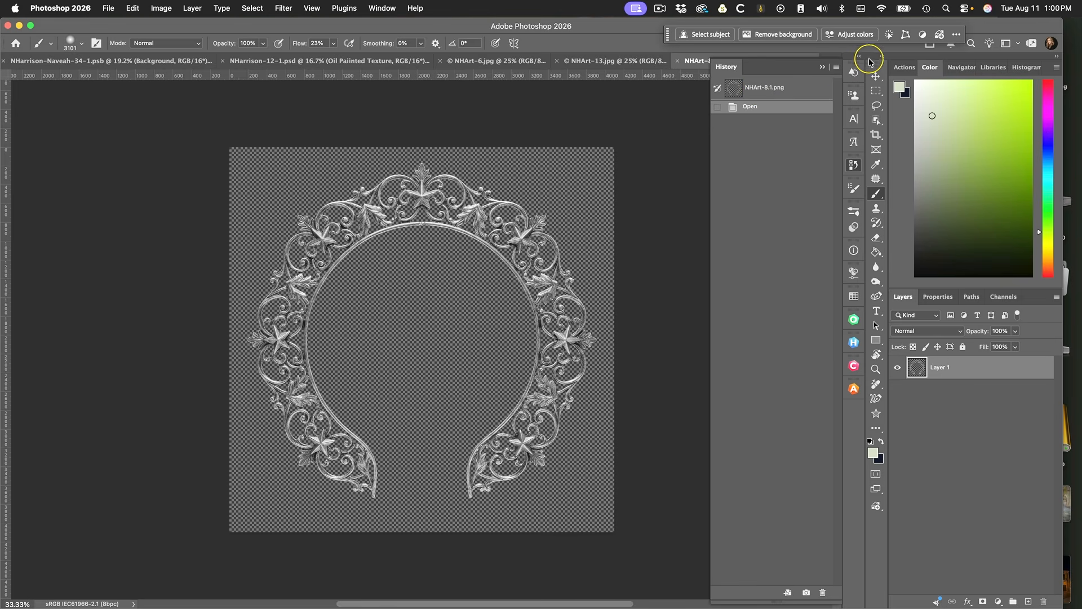
left_click(825, 67)
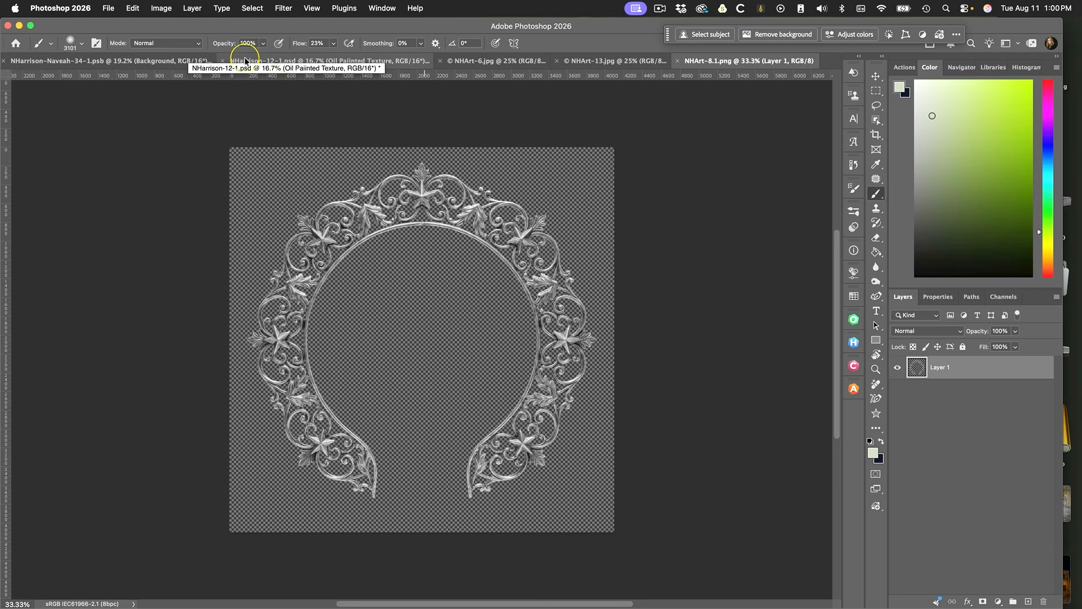
Return to the long-haired portrait document and show its color group, with the full figure in view.
left_click(142, 60)
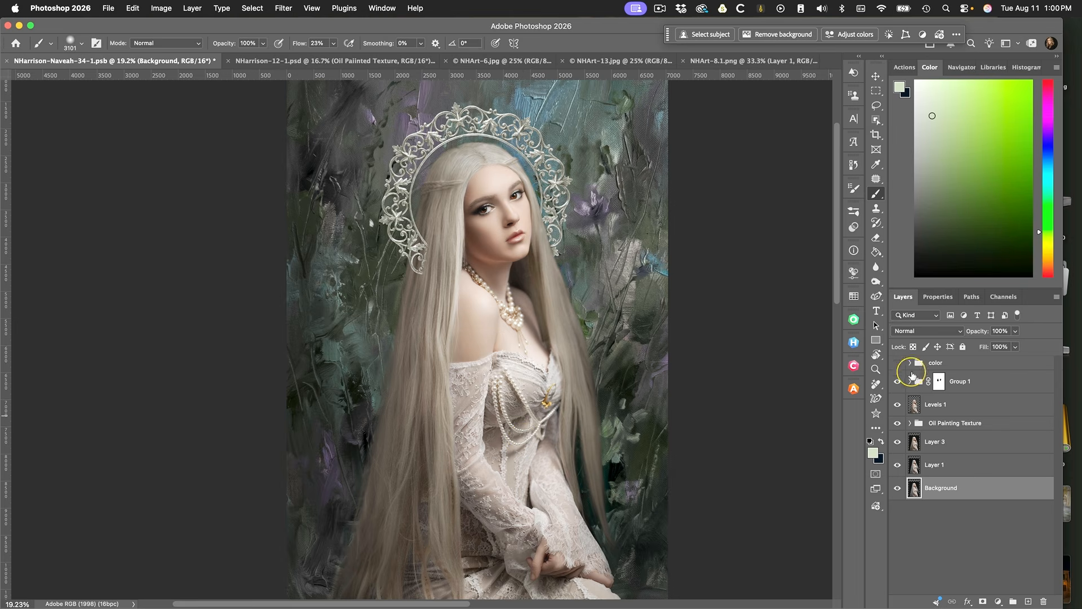
key("super+minus")
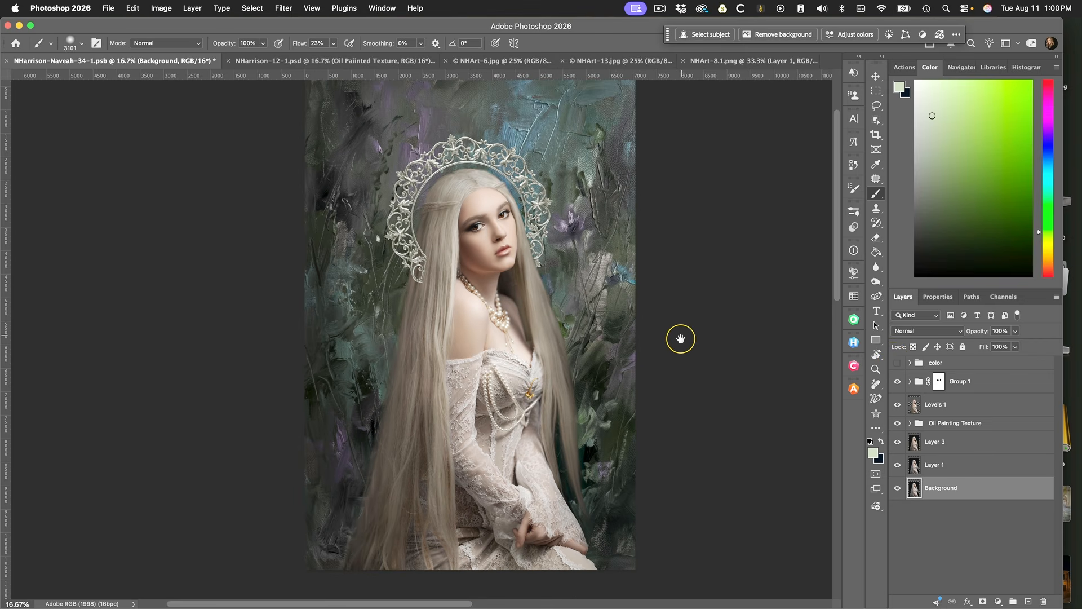
left_click_drag(681, 339, 734, 378)
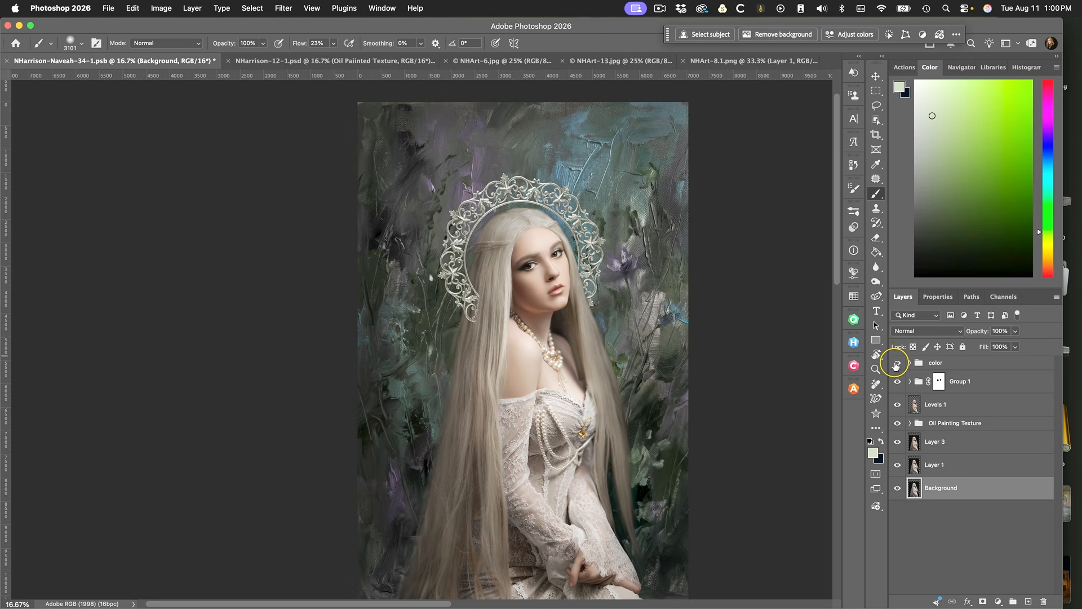
left_click(897, 363)
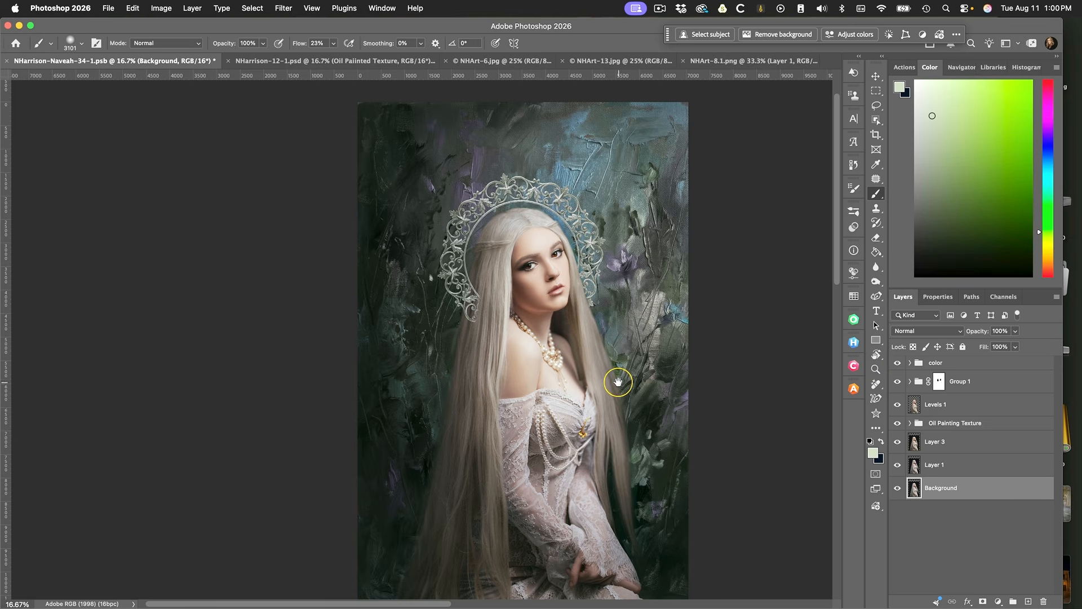
left_click_drag(621, 379, 631, 359)
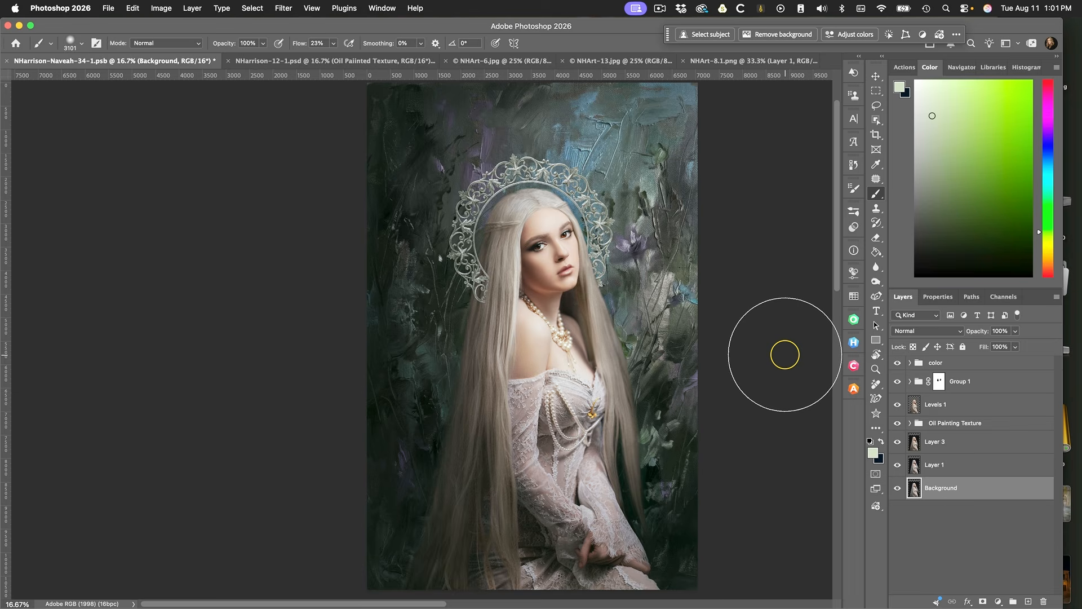
Switch to the finished portrait of the seated woman in the black dress.
left_click(374, 61)
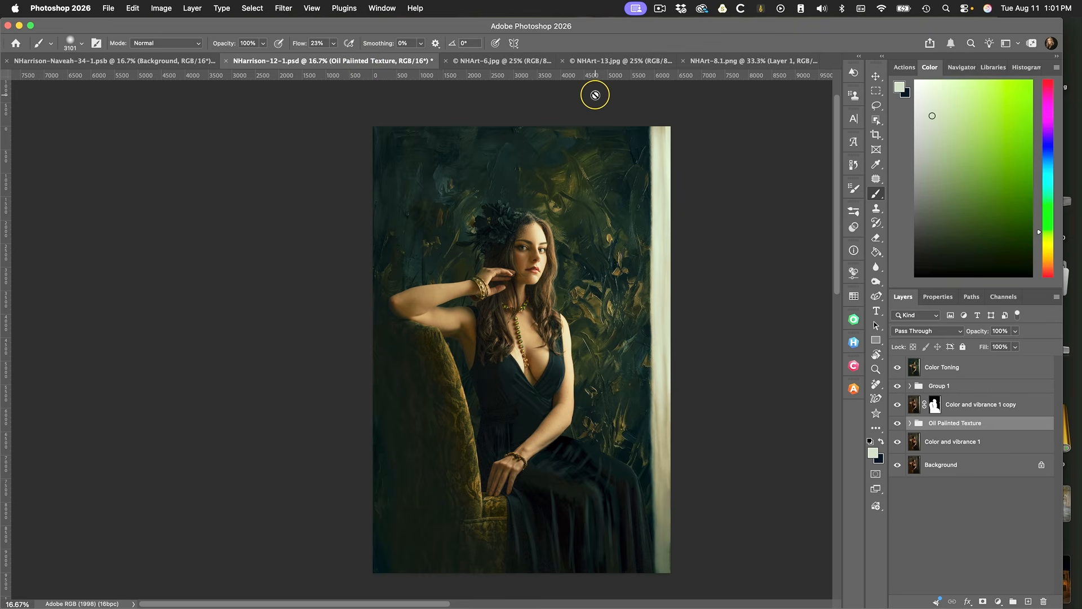